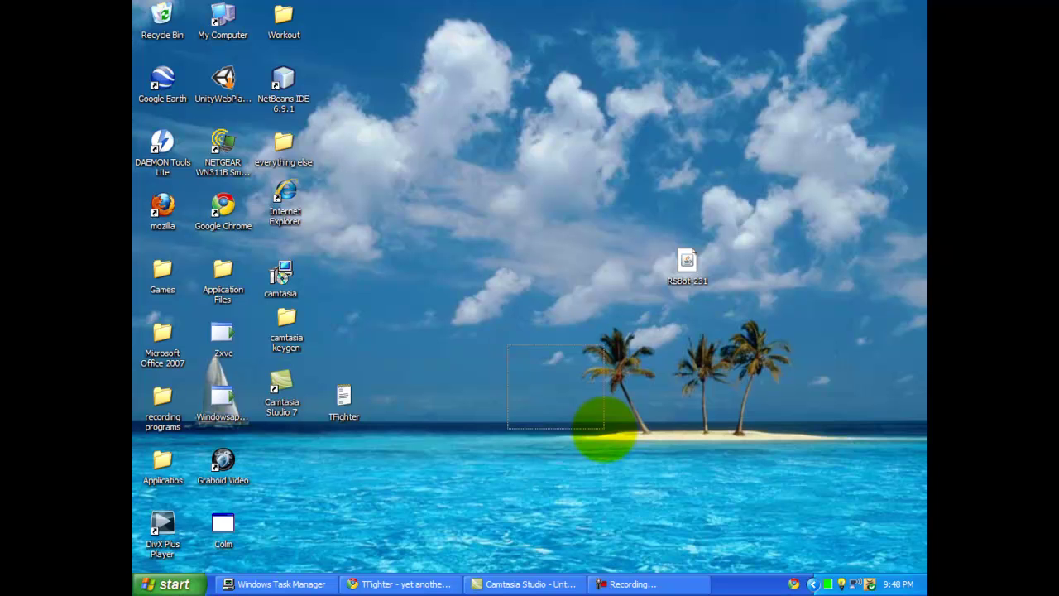
Step: Select and deselect the RSBot-231 and TFighter desktop files, then bring up the TFighter browser window
left_click_drag(558, 337, 866, 438)
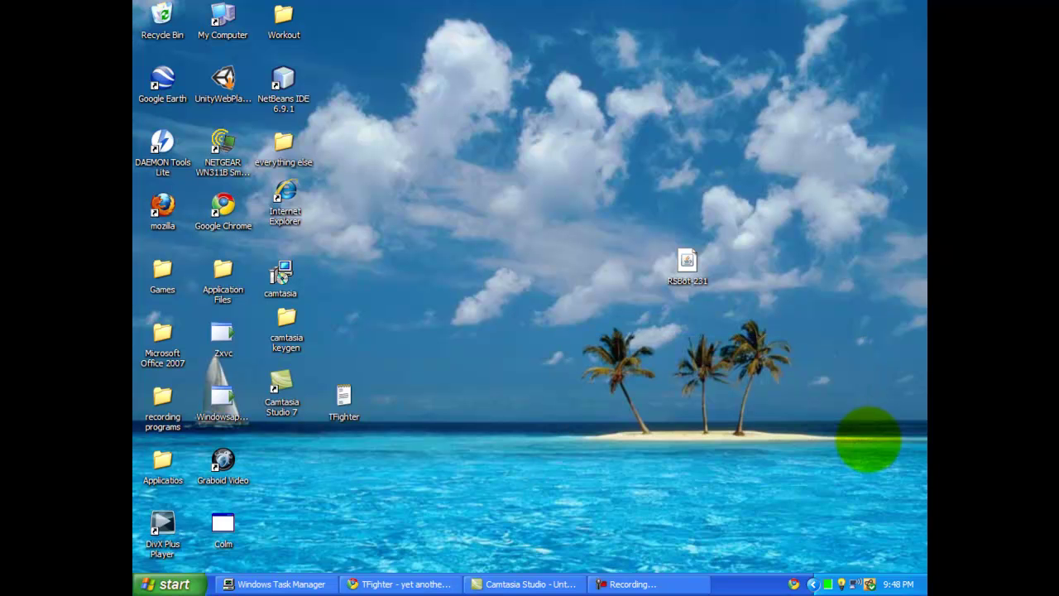
left_click_drag(617, 105, 791, 346)
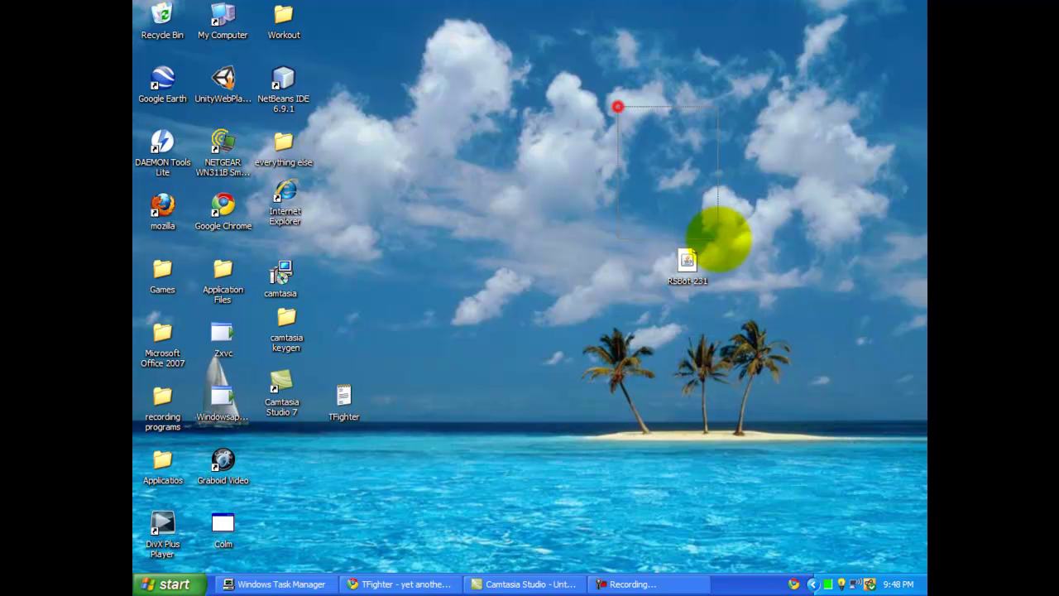
left_click_drag(809, 425, 809, 425)
left_click(795, 97)
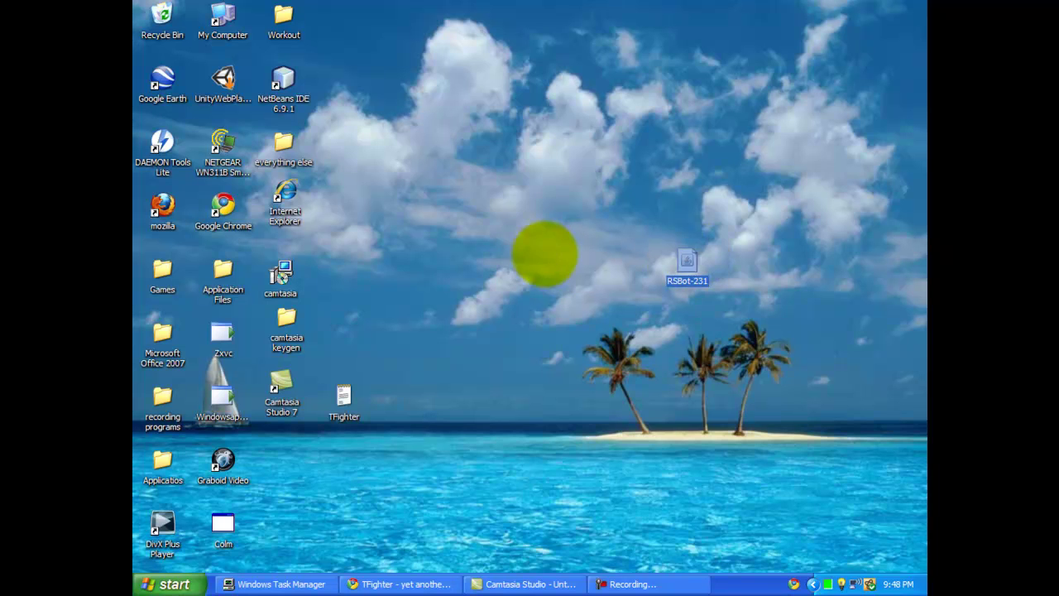
left_click(506, 321)
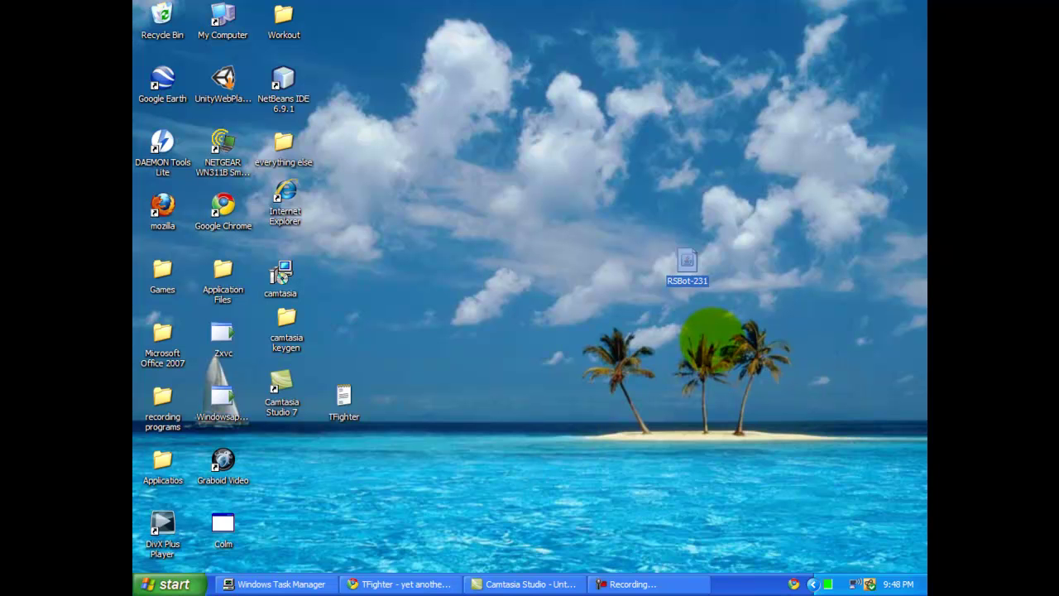
left_click(605, 516)
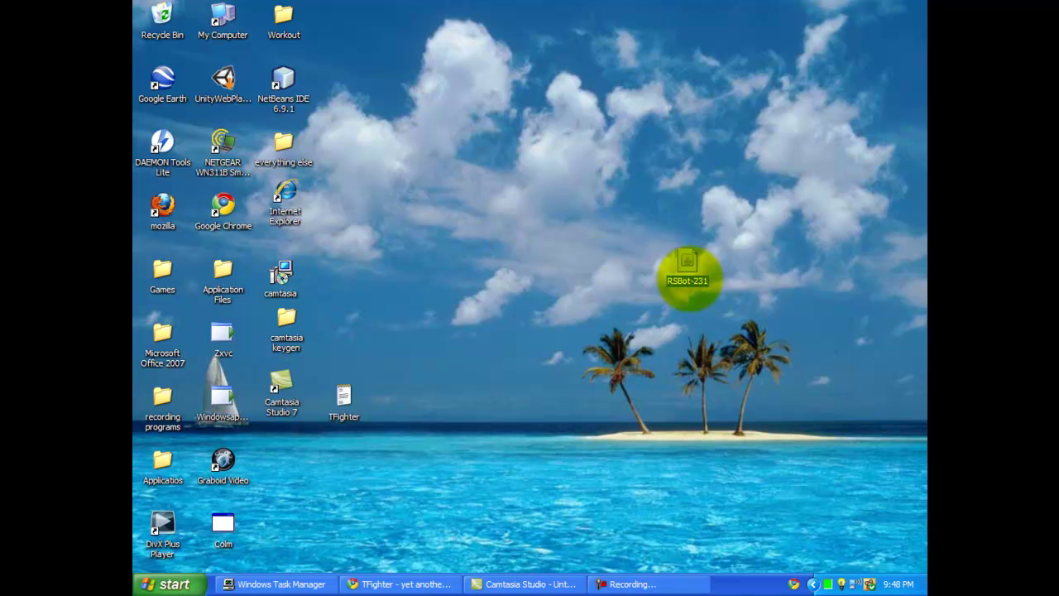
right_click(689, 279)
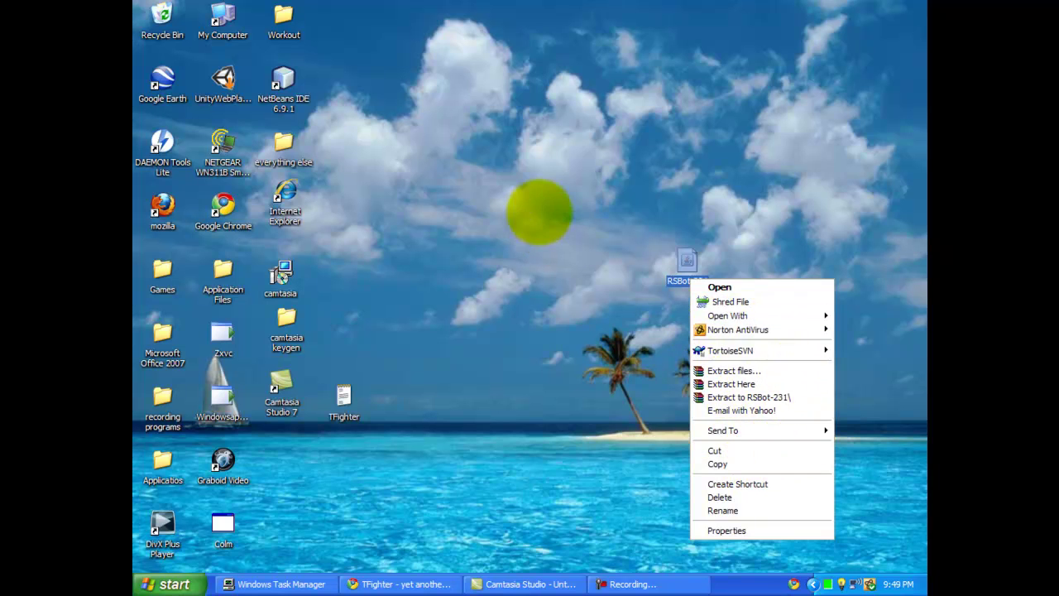
left_click(539, 211)
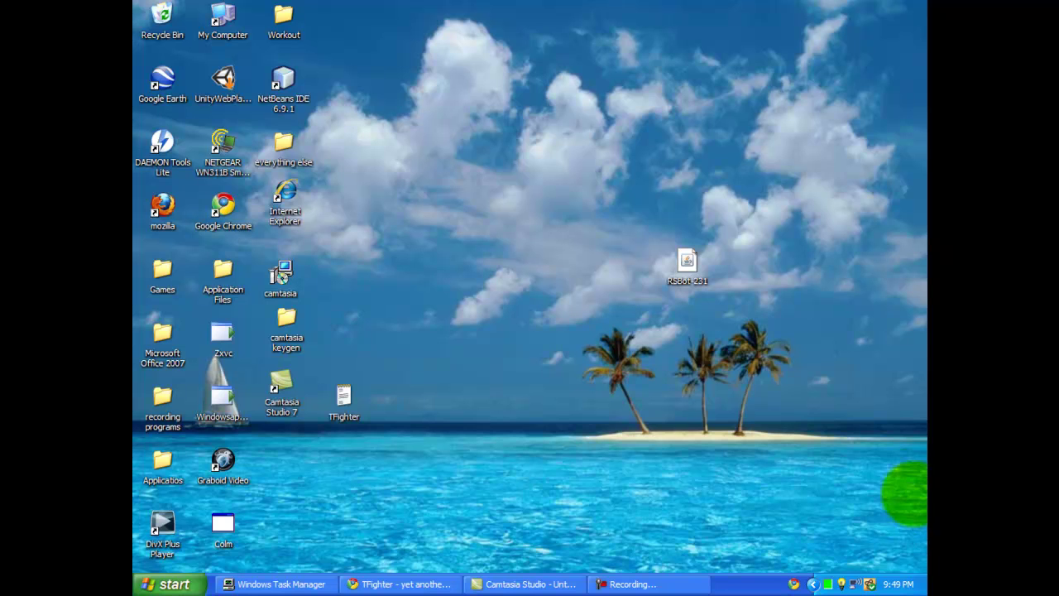
left_click_drag(768, 400, 563, 418)
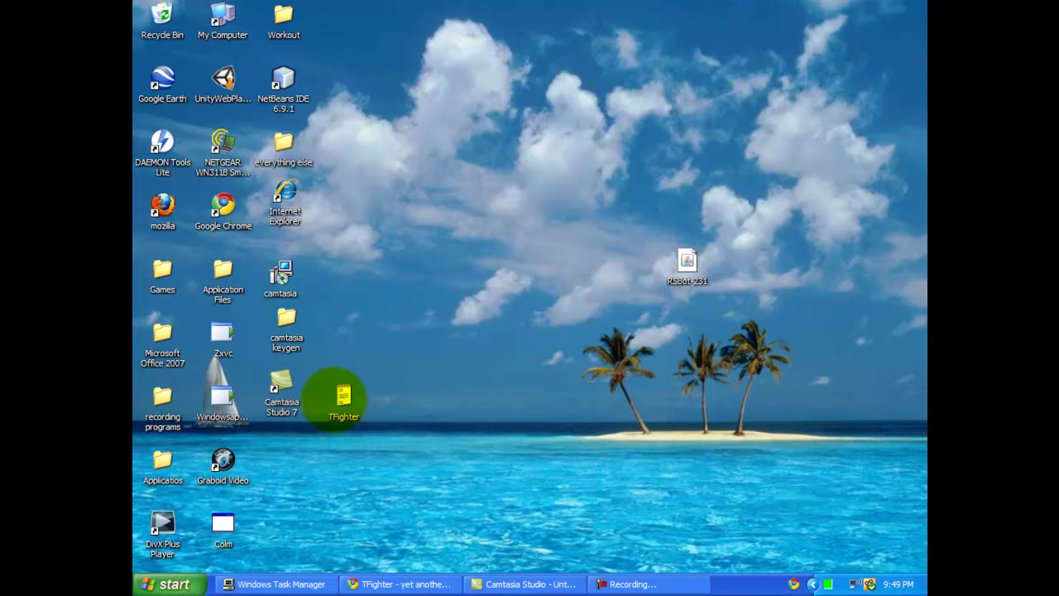
left_click(455, 371)
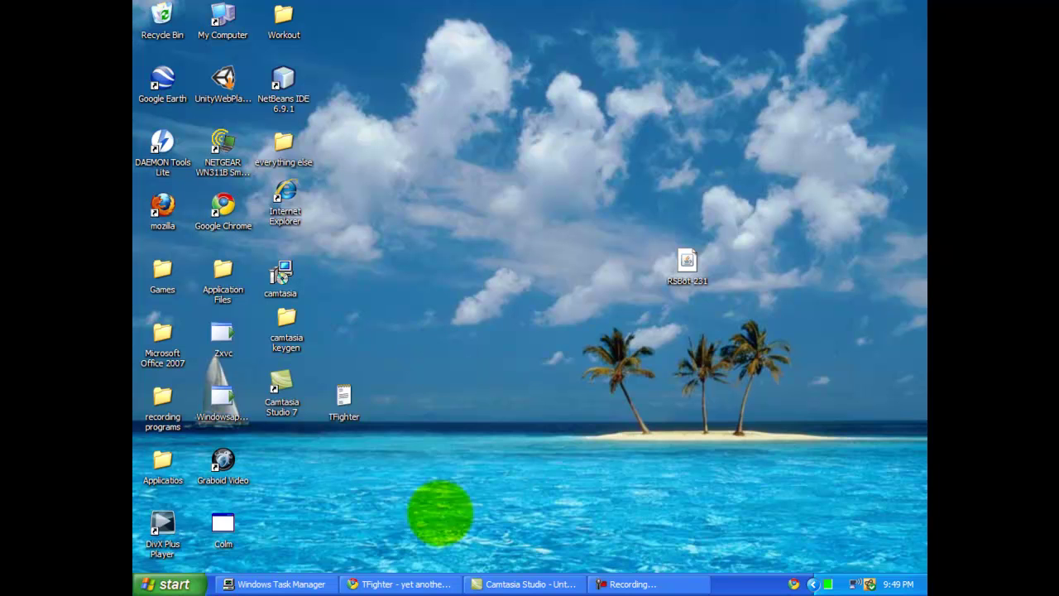
left_click(411, 583)
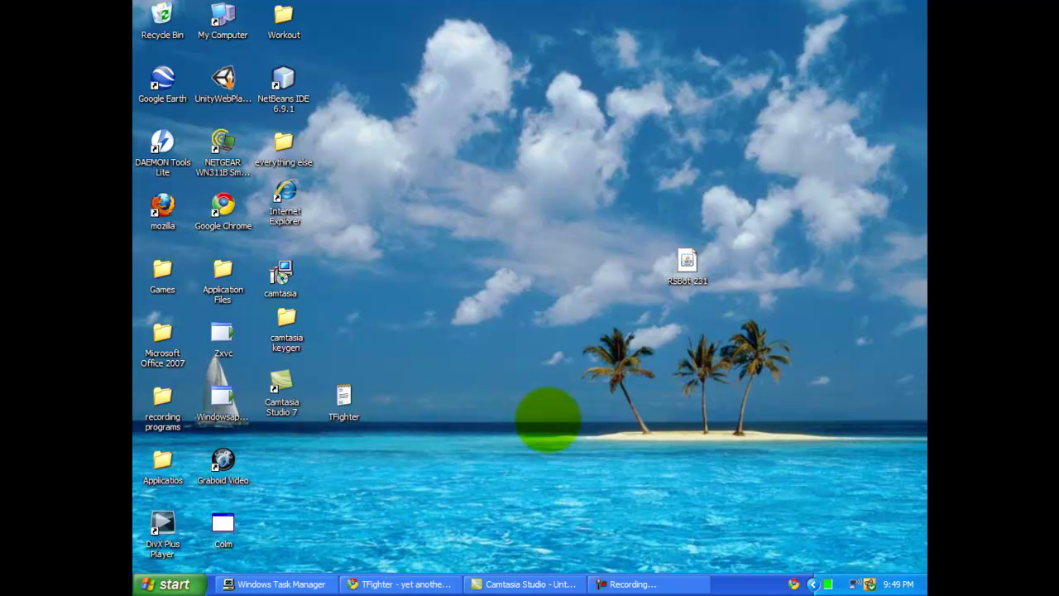
Step: Launch Task Manager, download TFighter v1.02 from pastebin, and return to the desktop's TFighter file
right_click(730, 583)
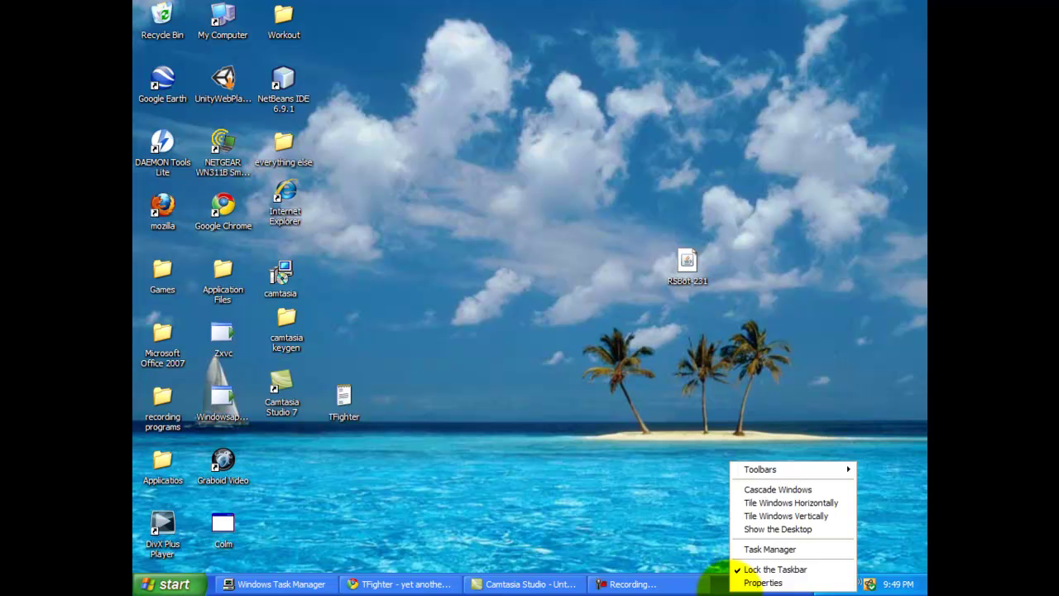
left_click(769, 546)
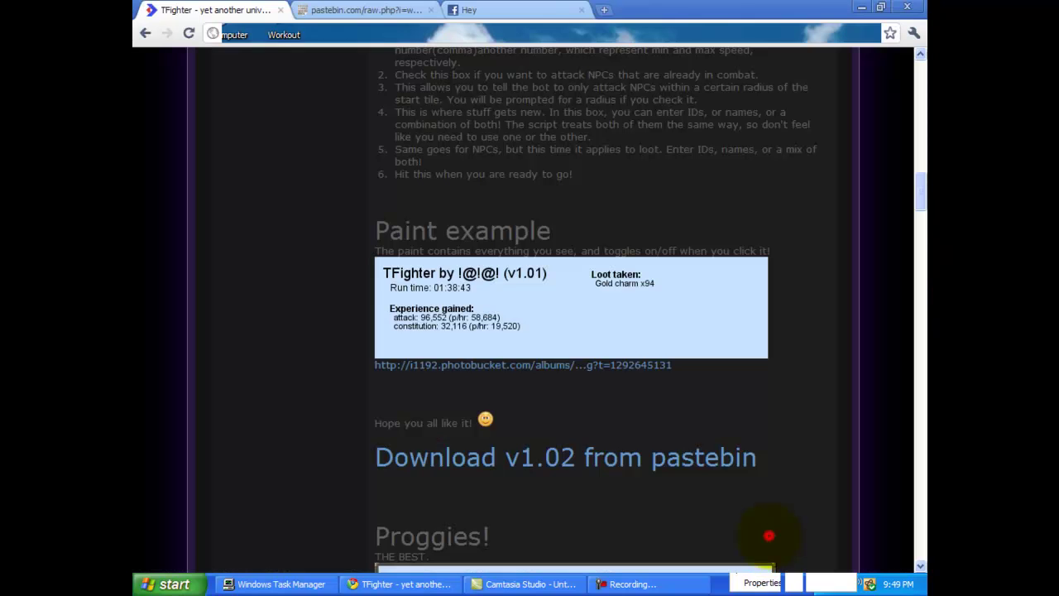
left_click(469, 480)
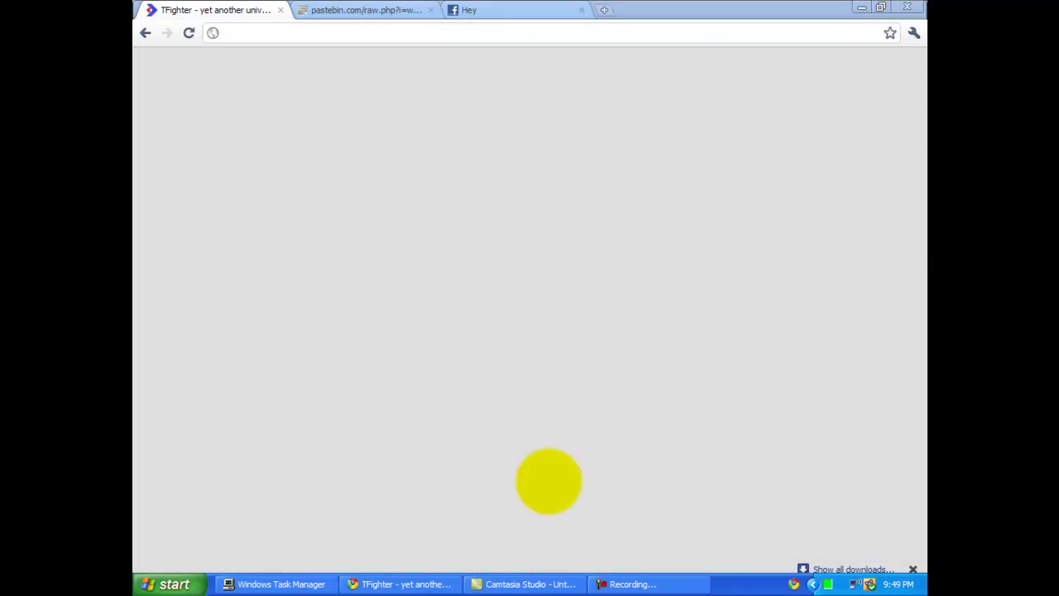
key("super+d")
left_click_drag(513, 261, 519, 400)
left_click(344, 390)
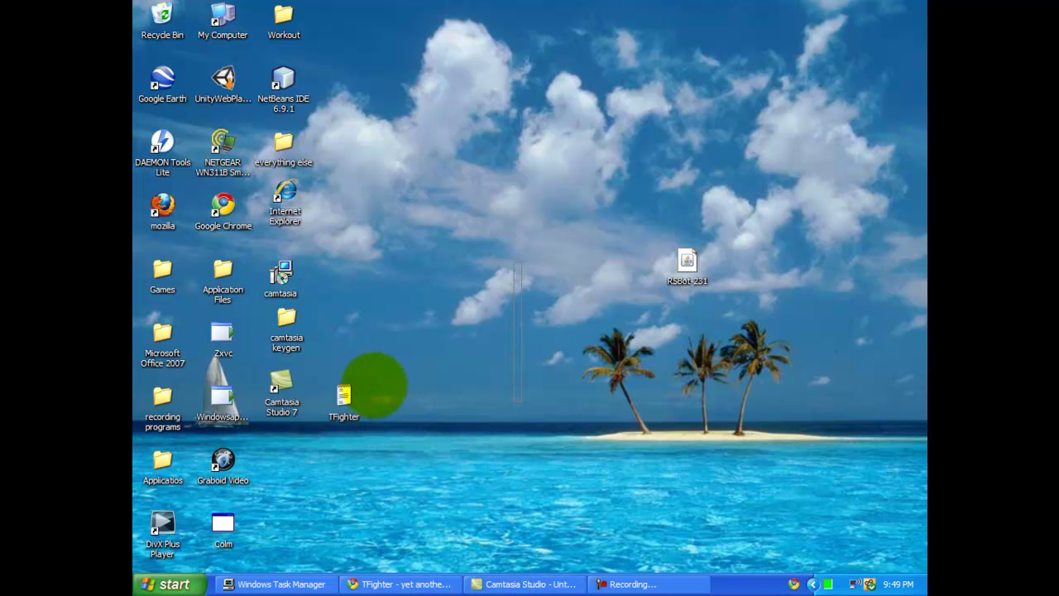
Step: Open the My Documents folder from the Start menu
left_click_drag(474, 205, 553, 435)
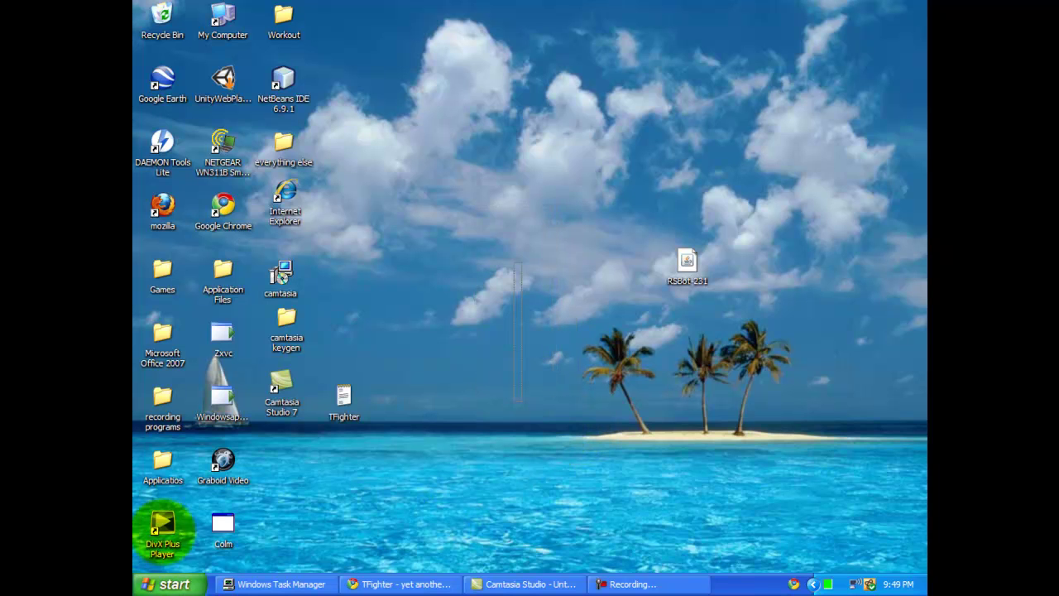
left_click(152, 582)
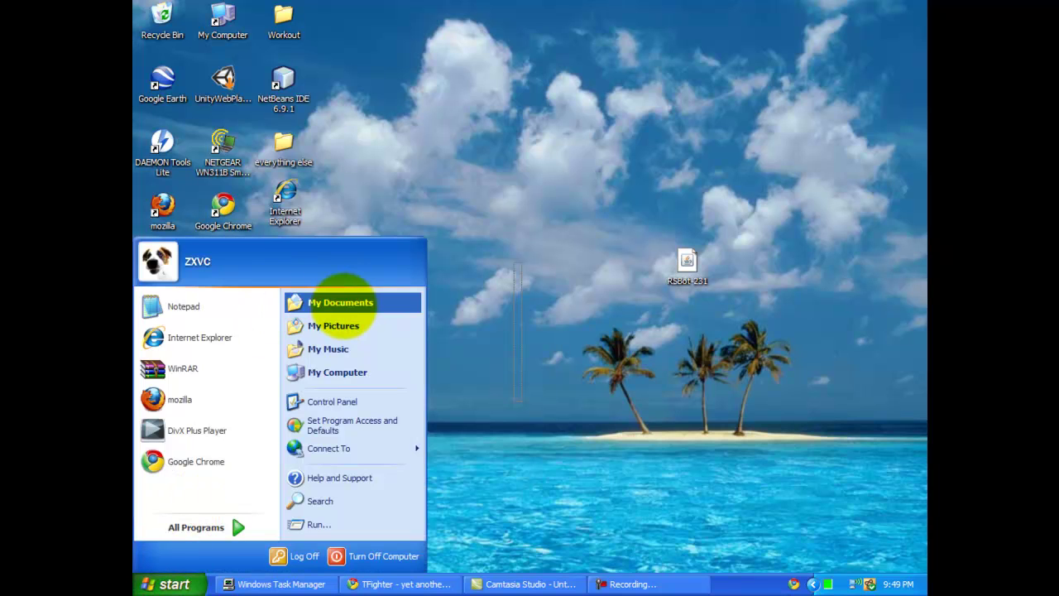
left_click(340, 303)
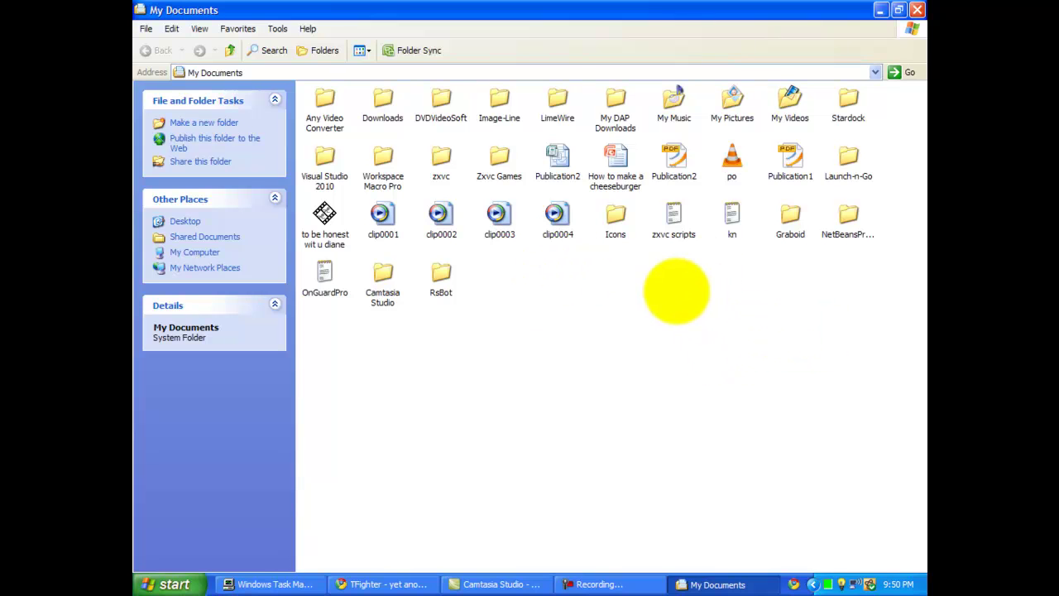
Step: Open the RsBot folder in My Documents and minimize its window to show the desktop
left_click(439, 287)
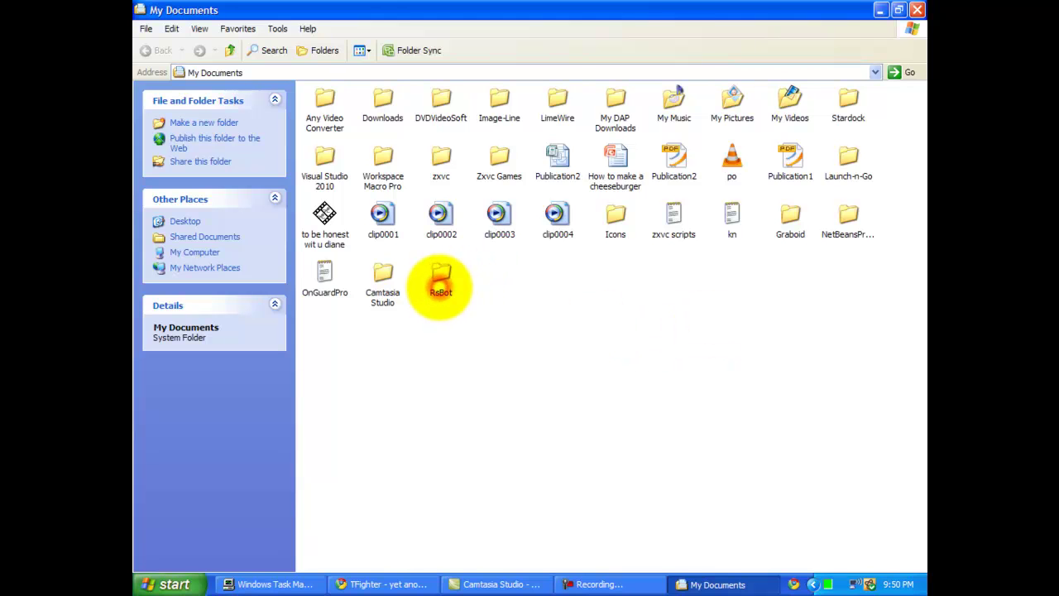
double_click(440, 287)
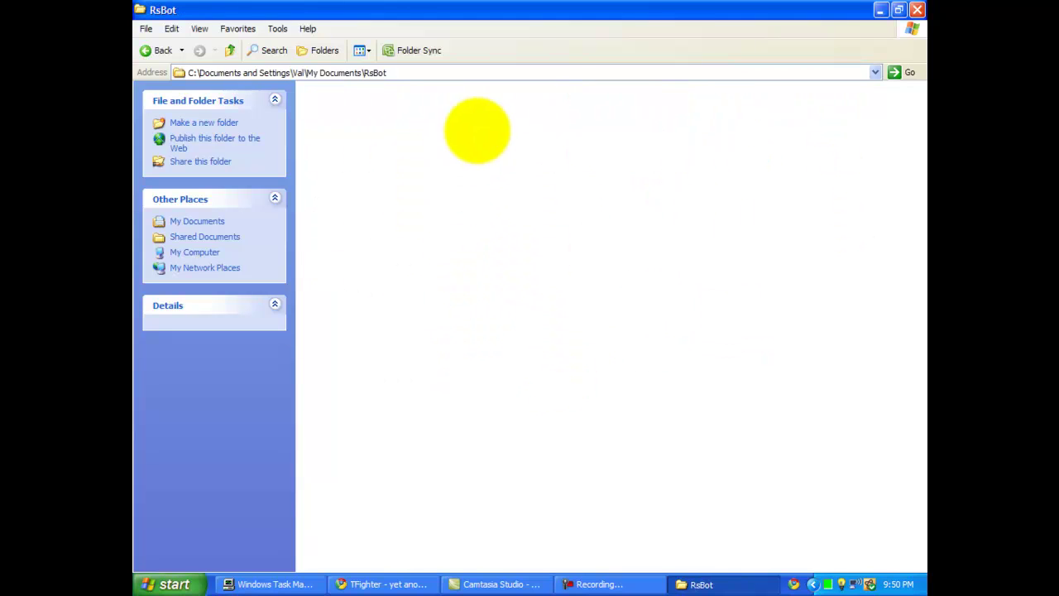
left_click(312, 106)
left_click_drag(364, 258, 693, 186)
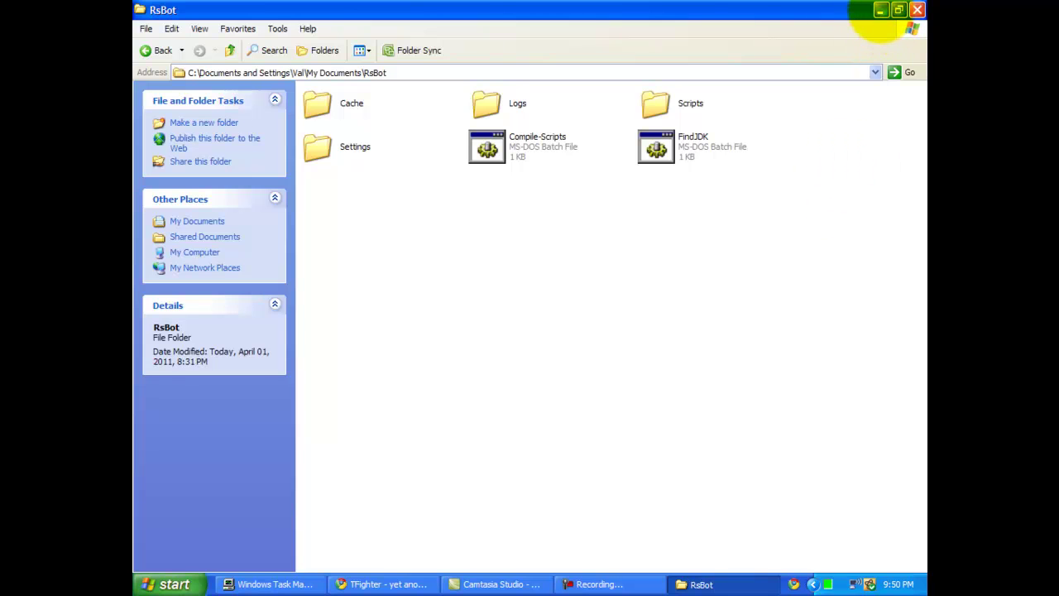
left_click(879, 10)
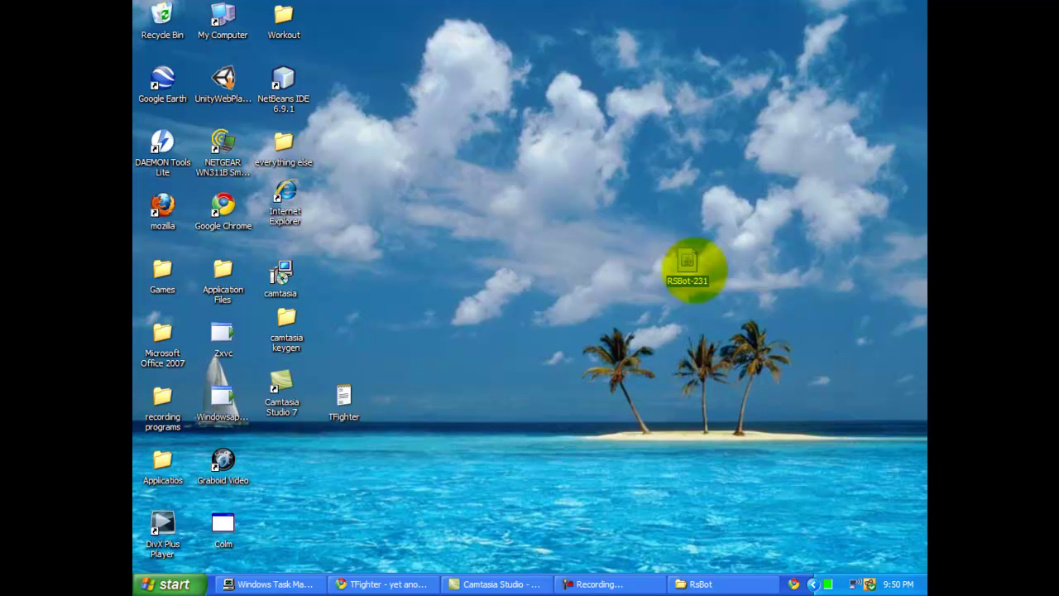
right_click(692, 266)
left_click(431, 401)
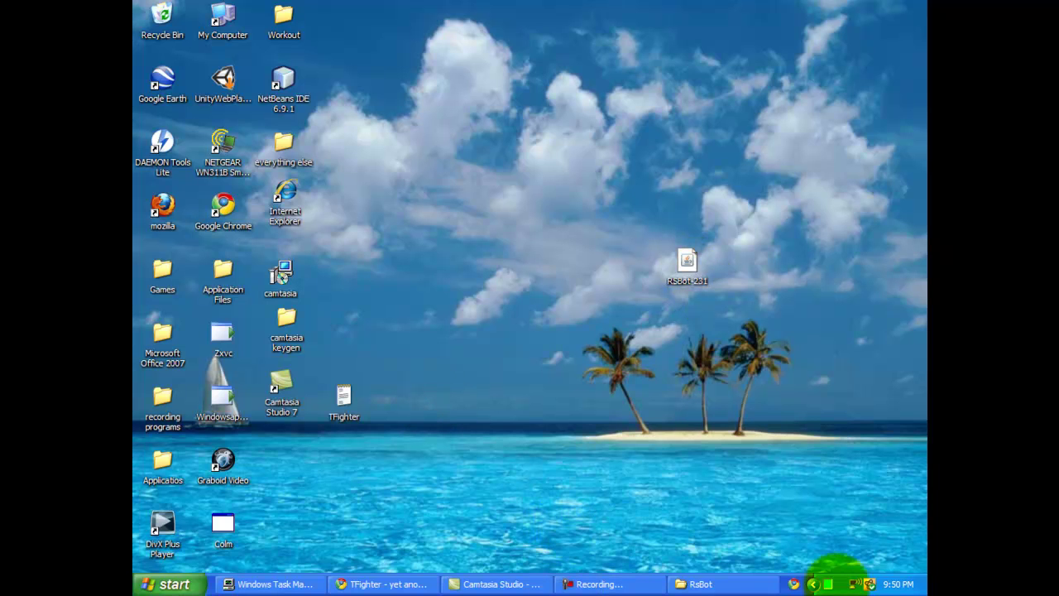
left_click(701, 581)
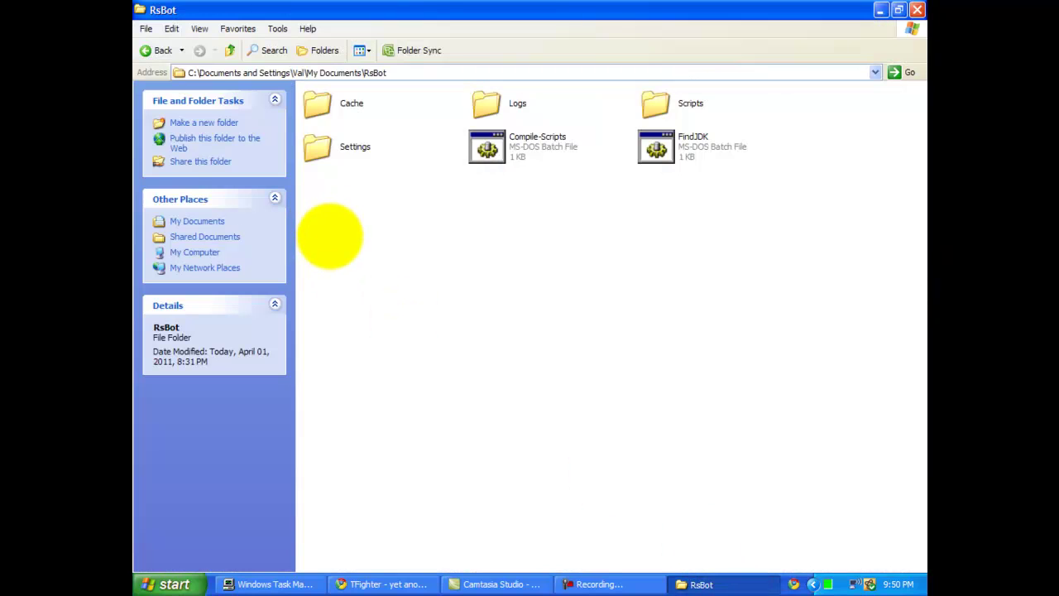
left_click_drag(330, 236, 539, 230)
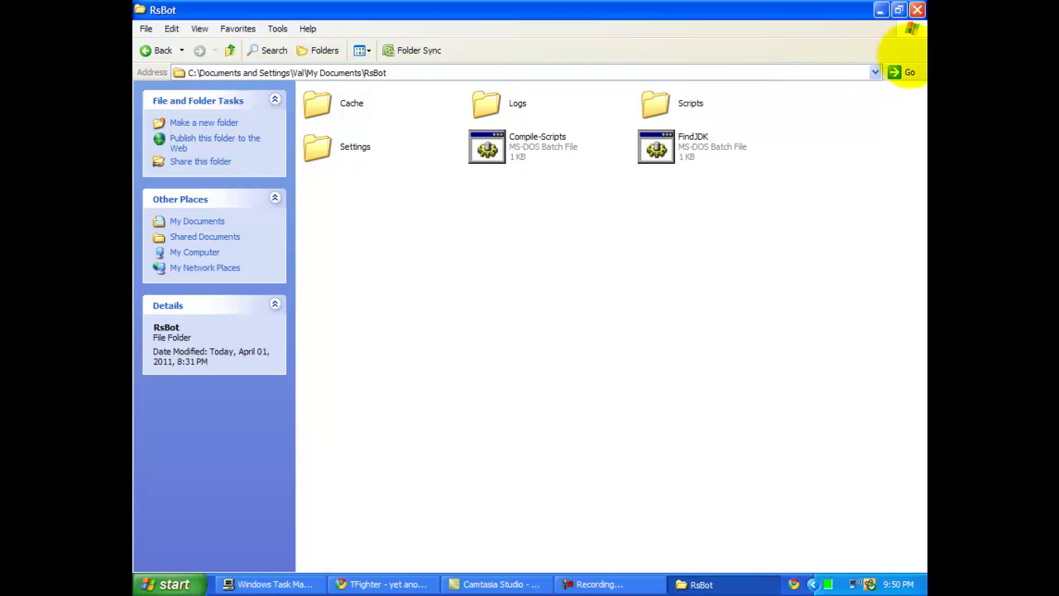
left_click(880, 10)
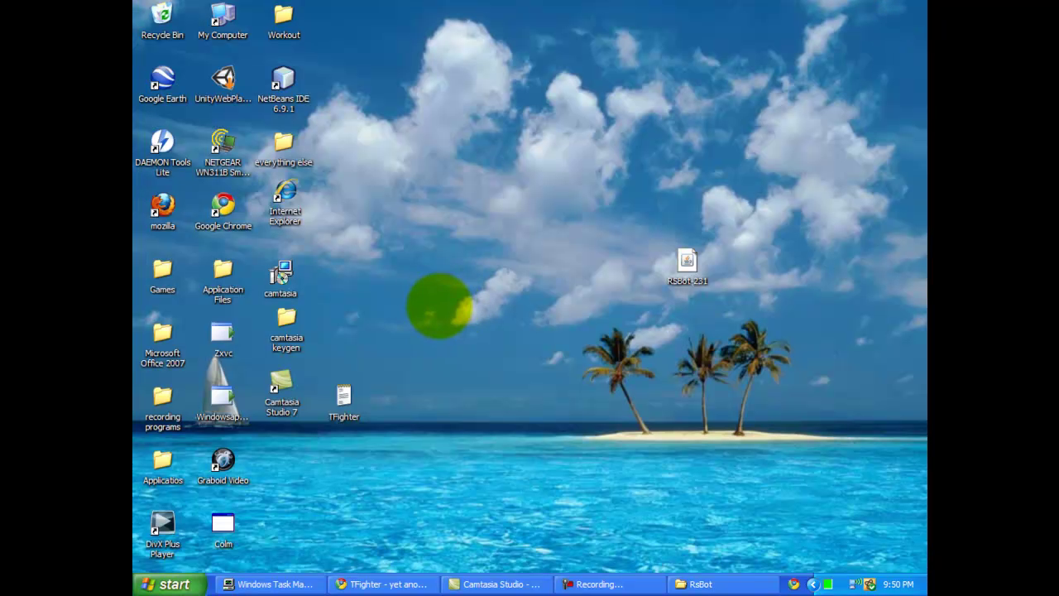
left_click_drag(440, 303, 544, 322)
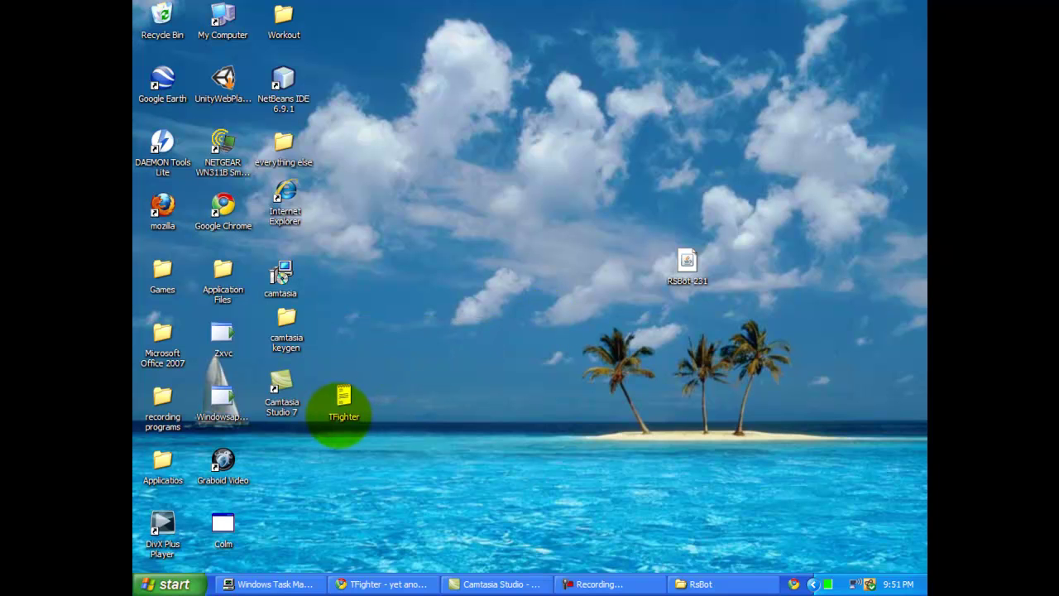
left_click_drag(329, 323, 567, 373)
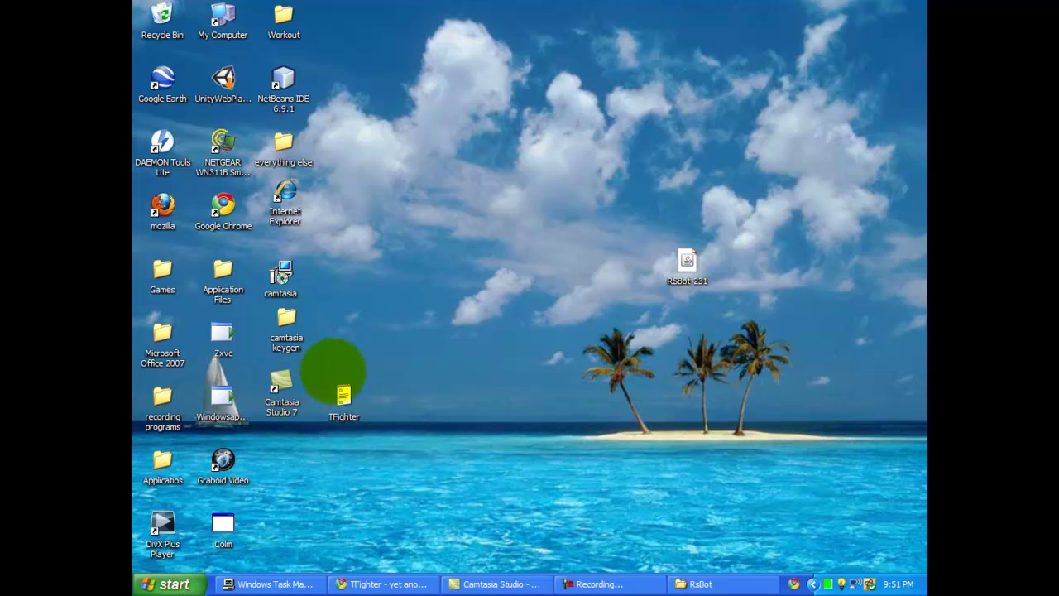
left_click_drag(333, 371, 472, 386)
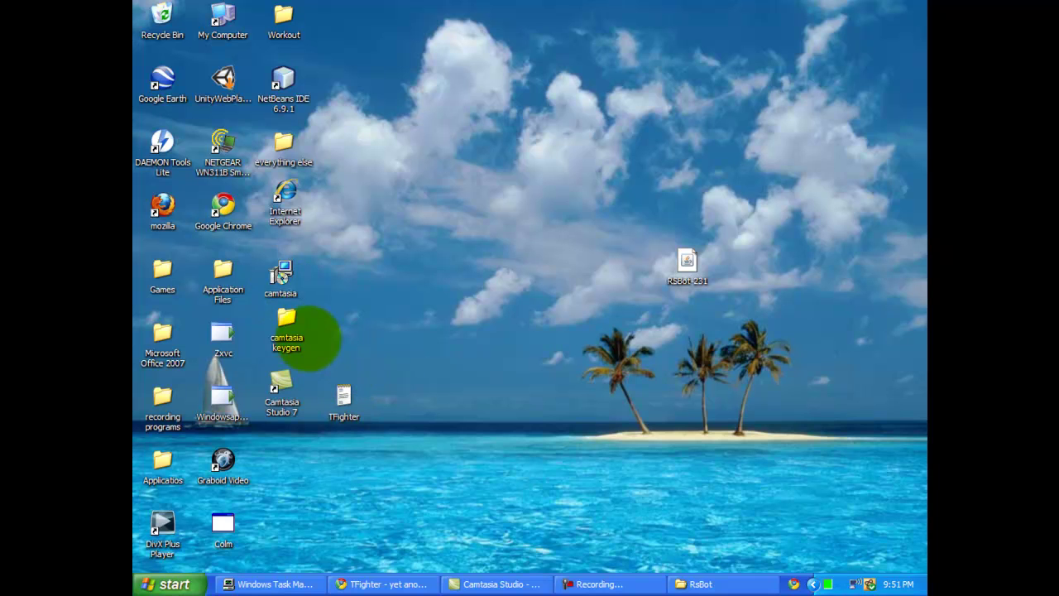
left_click_drag(312, 358, 350, 407)
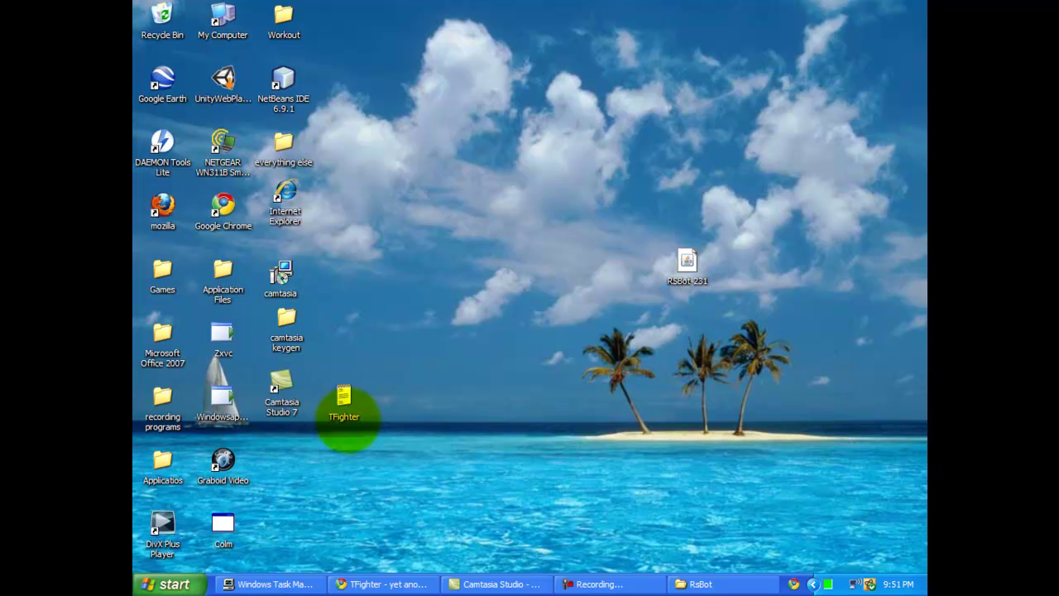
left_click(376, 434)
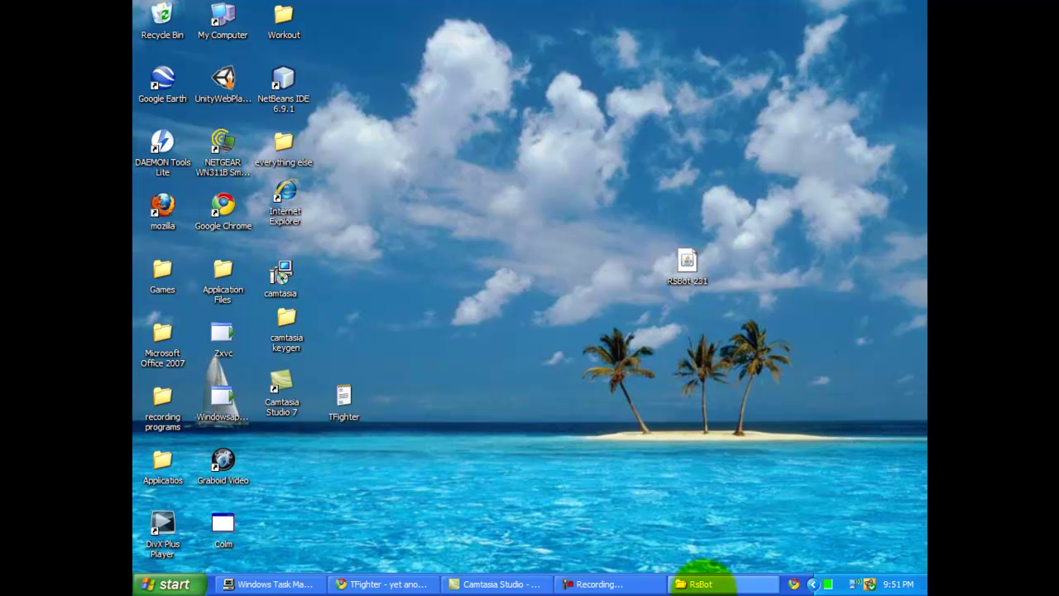
Step: Restore RsBot, check Scripts\Sources holds TFighter.java and its CLASS files, then go back to RsBot
left_click(700, 580)
left_click(683, 103)
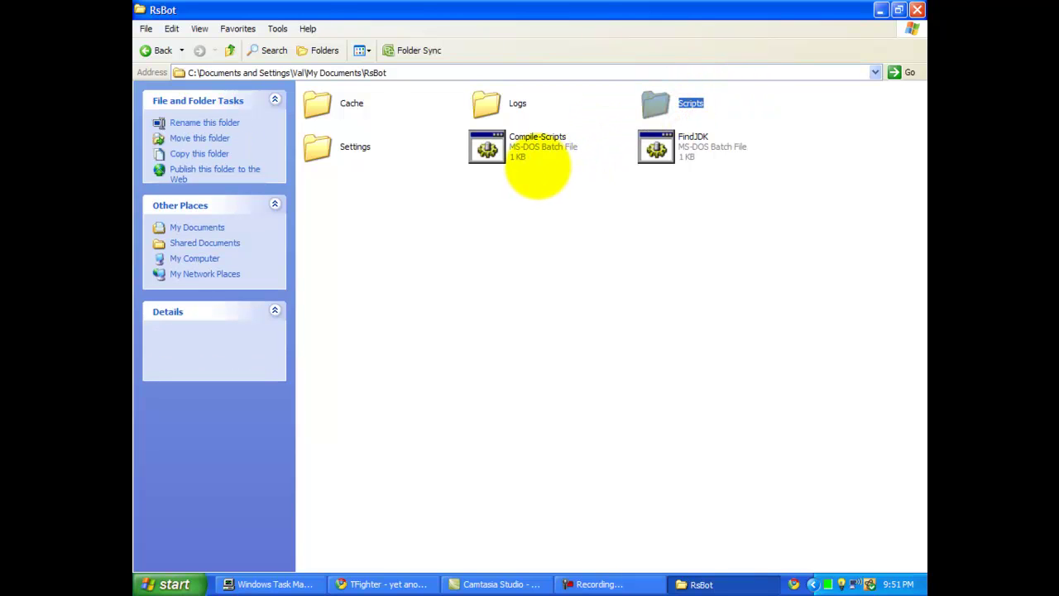
key("Return")
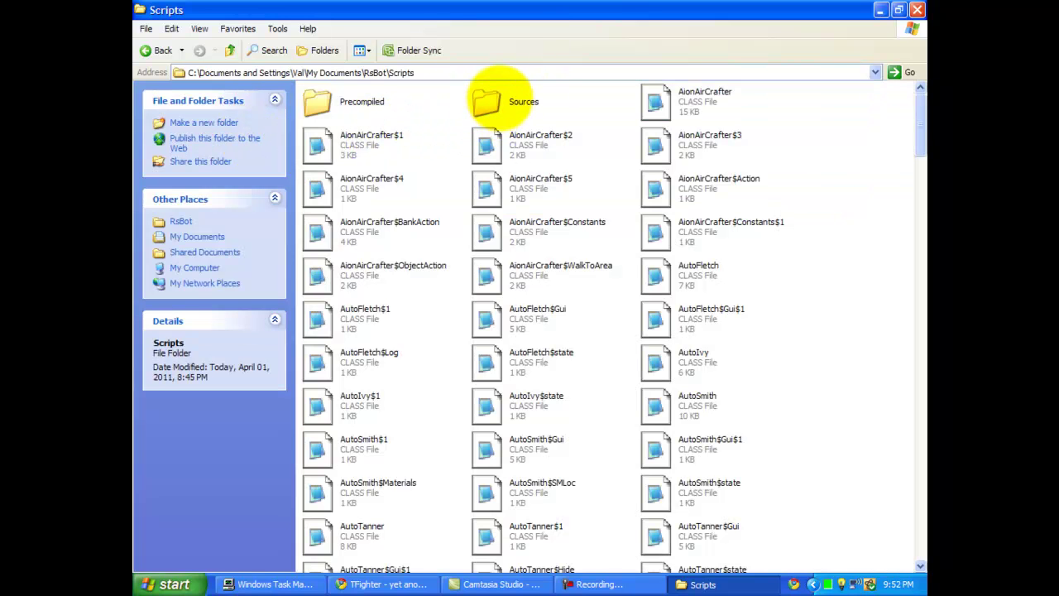
double_click(498, 100)
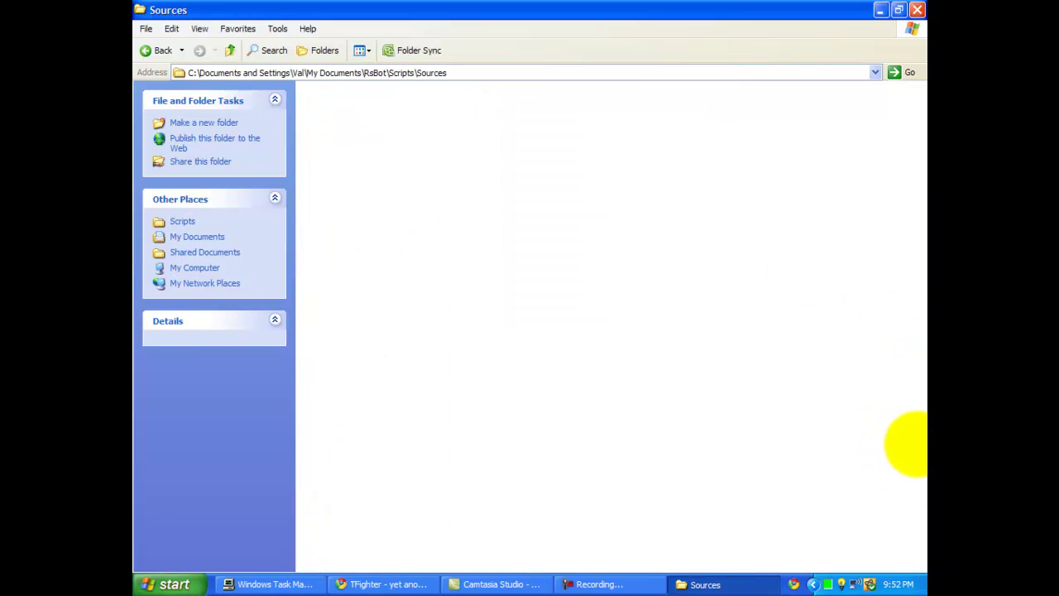
left_click(916, 434)
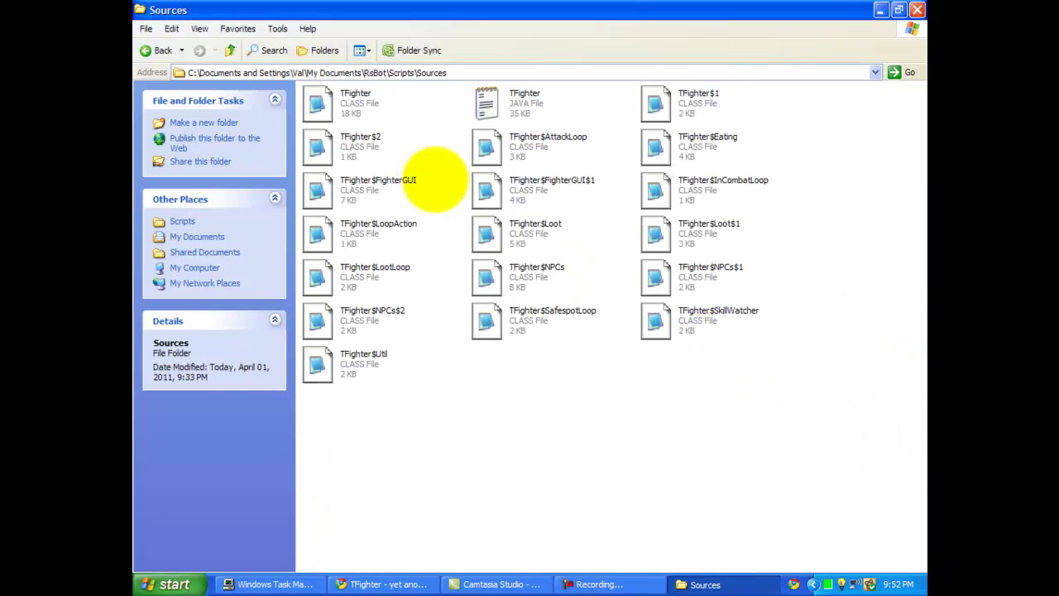
left_click_drag(358, 441, 634, 530)
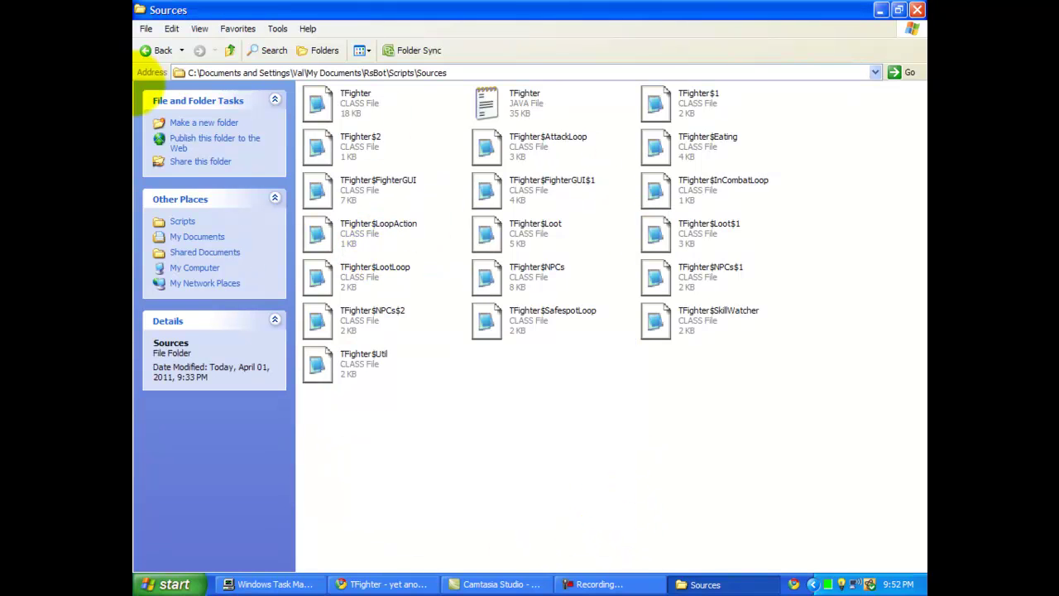
left_click(160, 48)
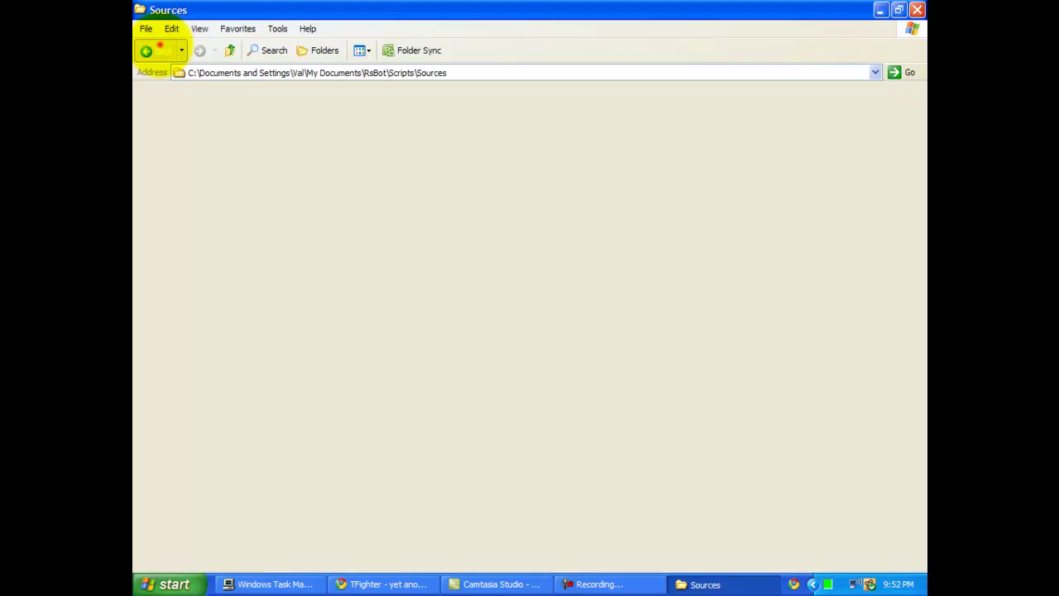
left_click(159, 48)
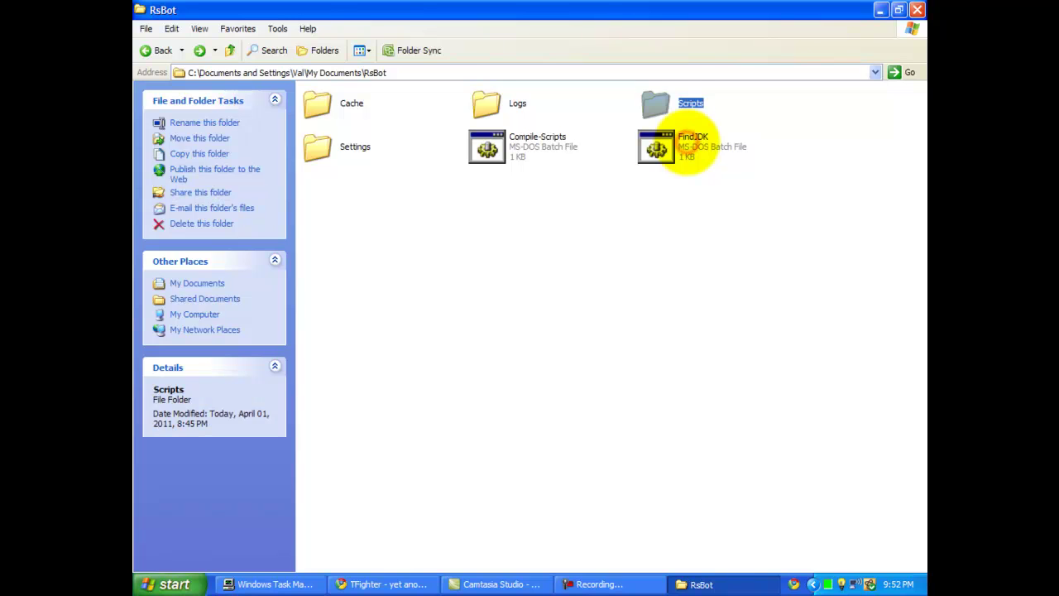
Step: Run FindJDK.bat to locate the JDK, then select Compile-Scripts in the RsBot folder
left_click(687, 143)
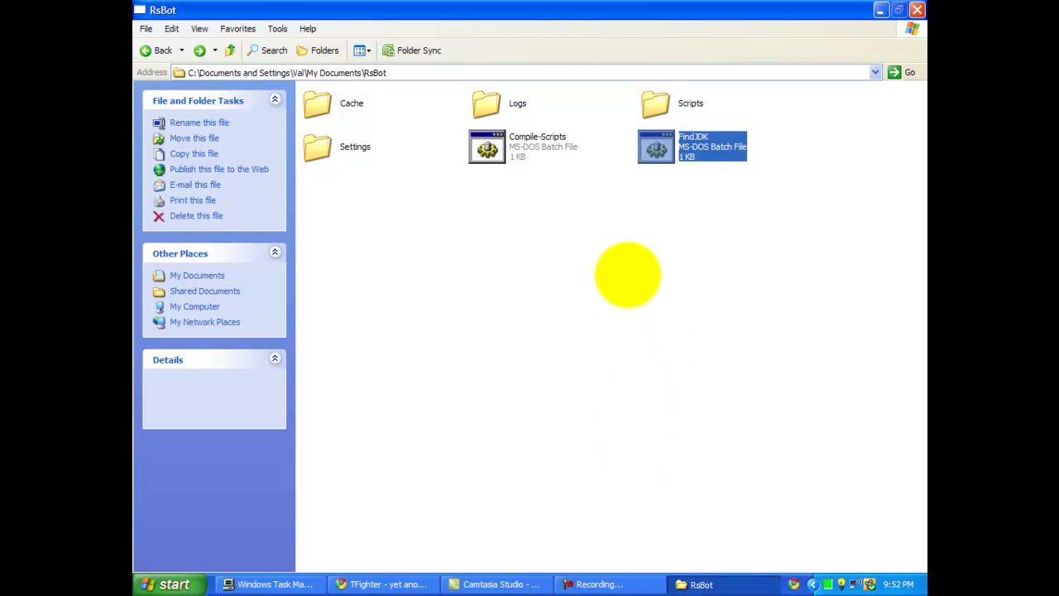
left_click(486, 330)
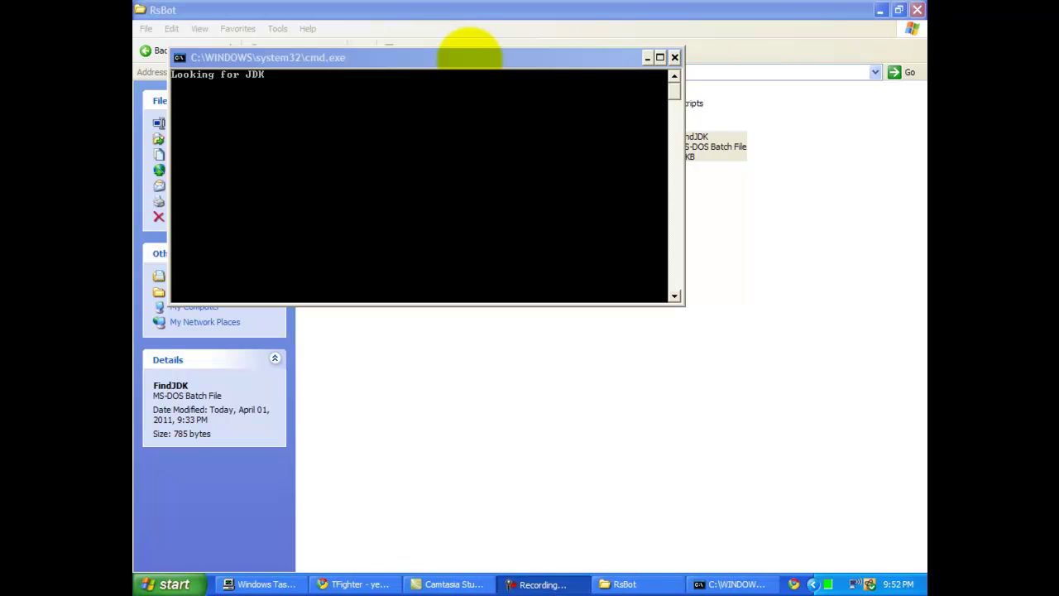
left_click(714, 394)
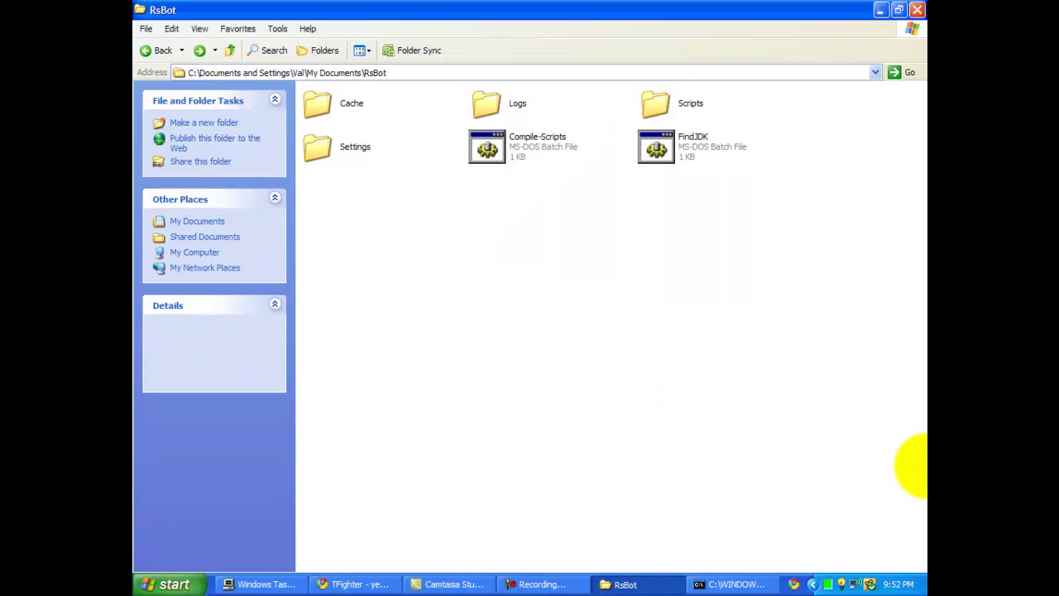
left_click(888, 470)
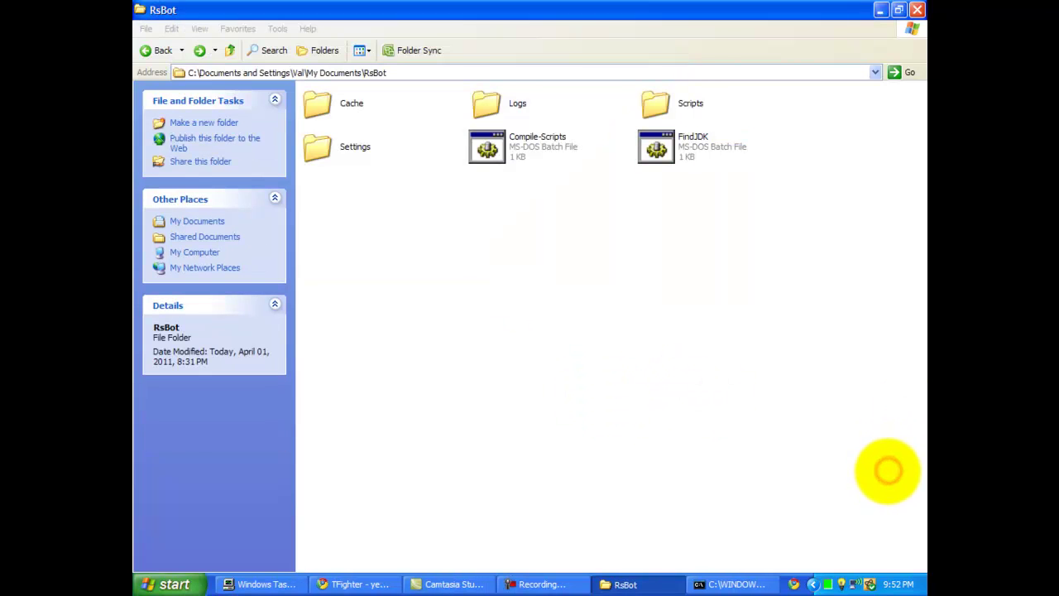
left_click(506, 149)
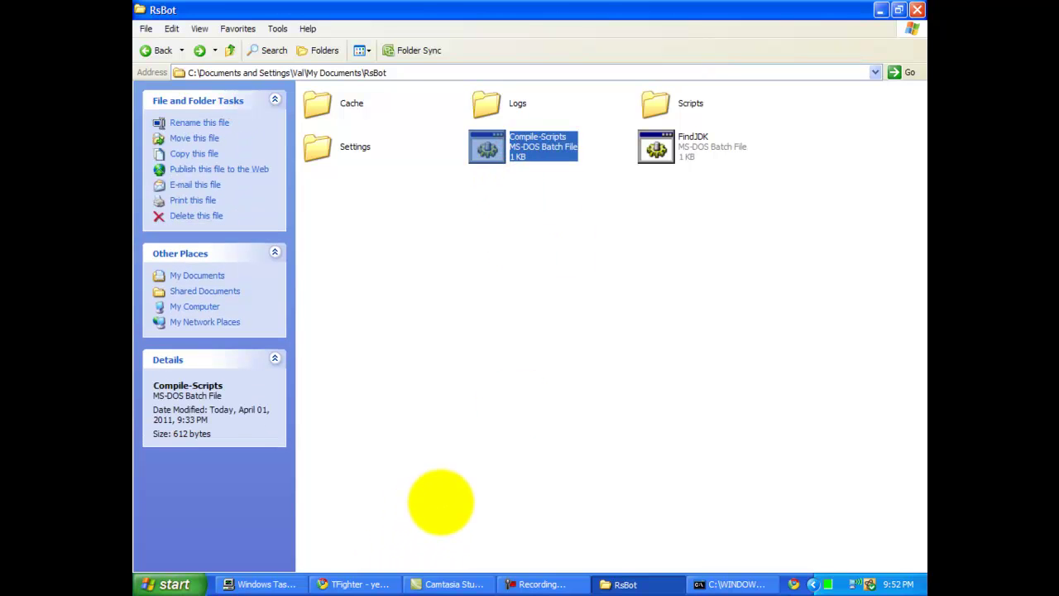
Step: Run Compile-Scripts.bat, wait for compiling to finish, and close its console
key("Return")
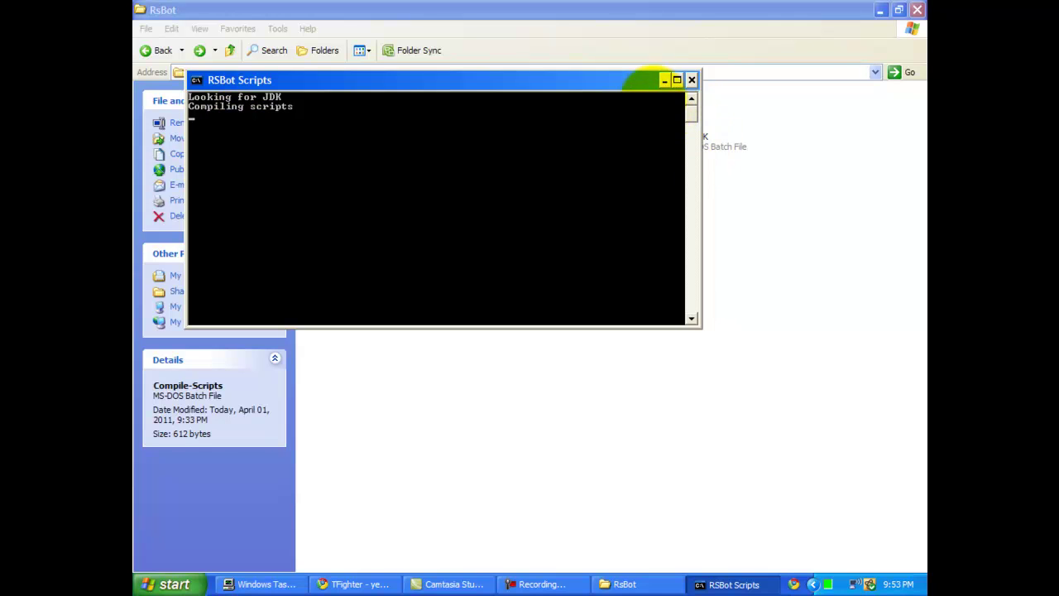
left_click_drag(637, 80, 796, 201)
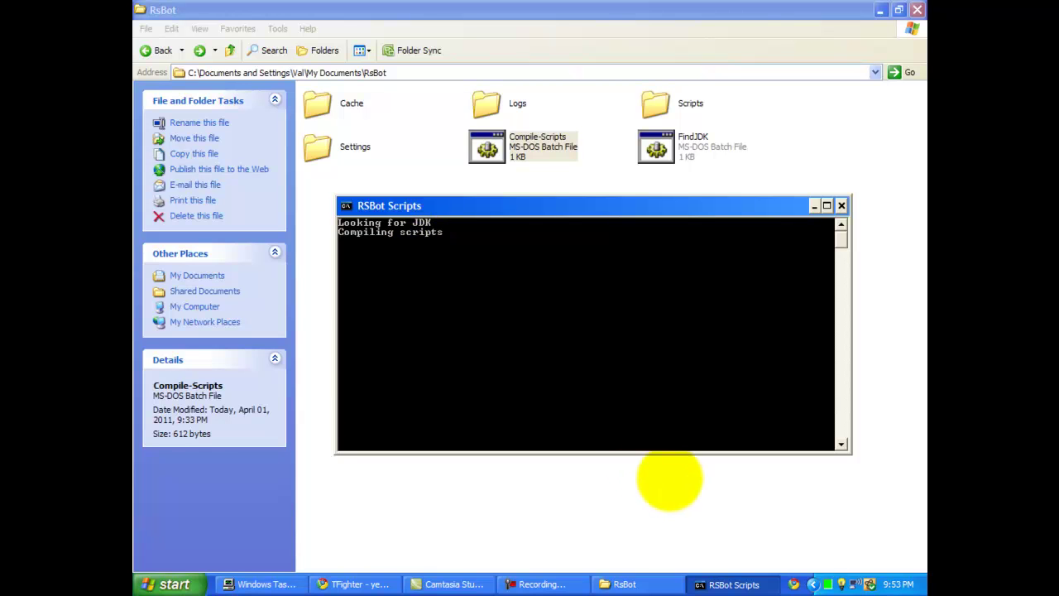
left_click(506, 582)
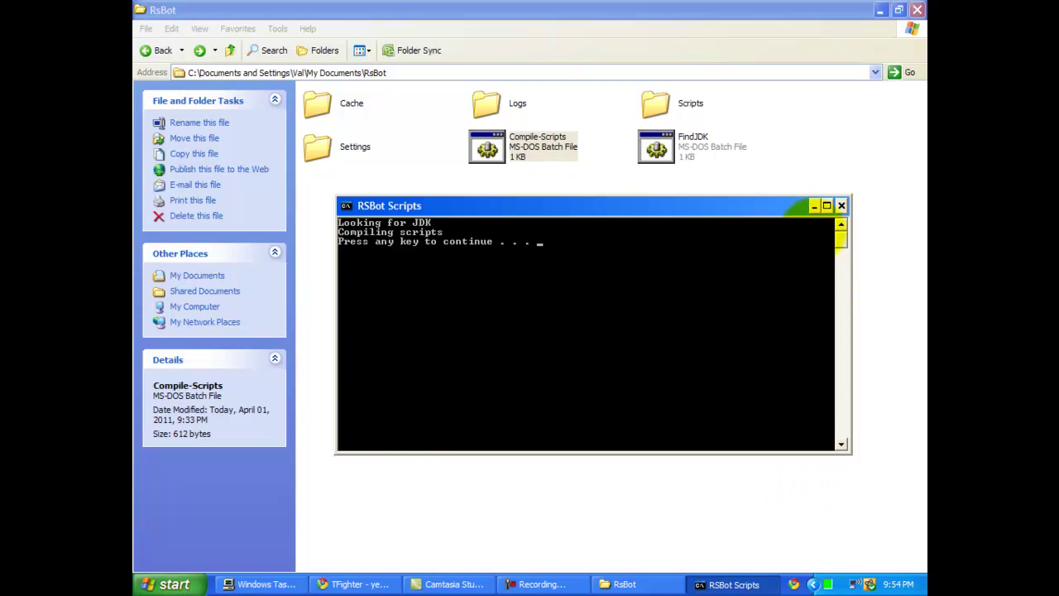
key("Return")
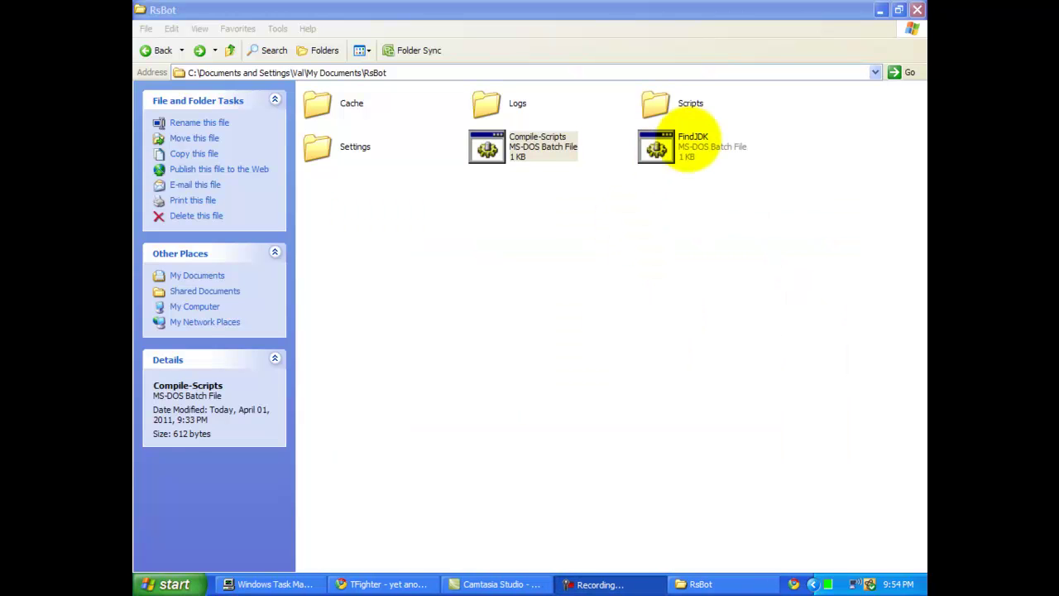
Step: Close the RsBot folder, launch RSBot v2.31, and confirm TFighter 1.02 in the Script Selector
left_click(690, 137)
left_click(917, 10)
left_click_drag(420, 468, 557, 212)
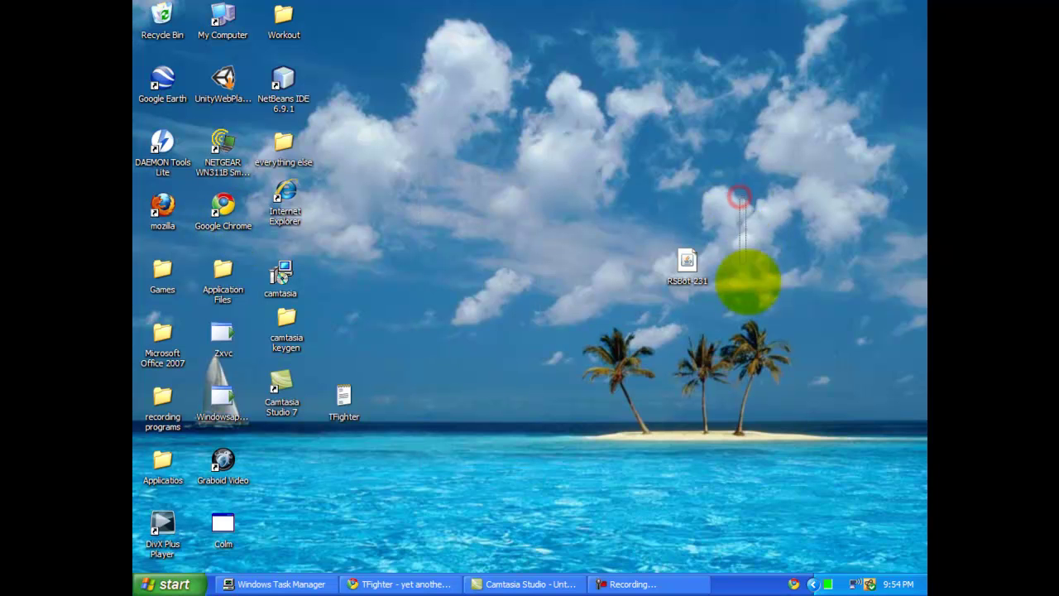
left_click_drag(586, 278, 794, 341)
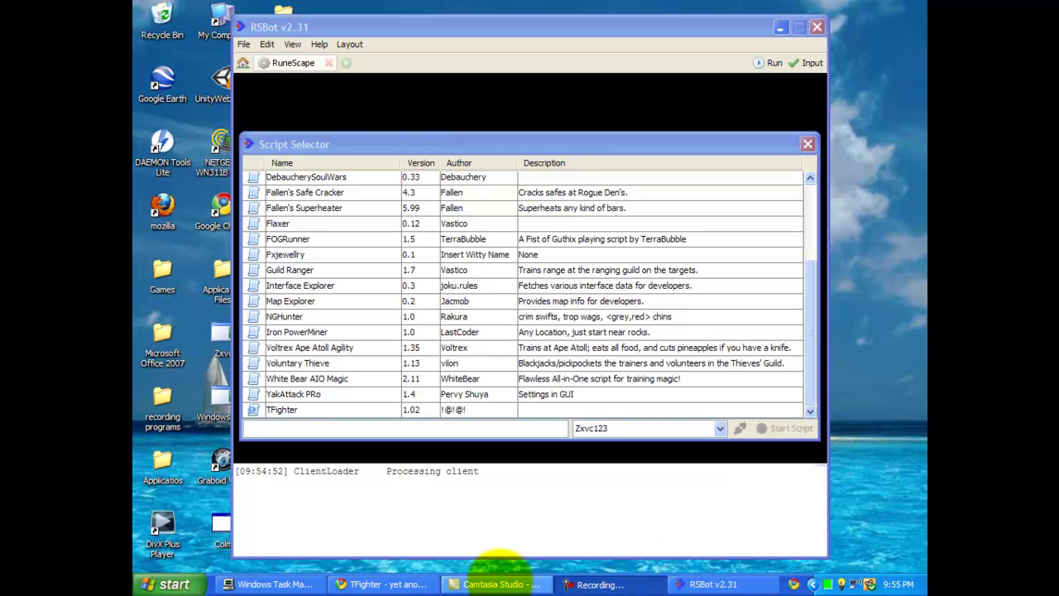
left_click(713, 584)
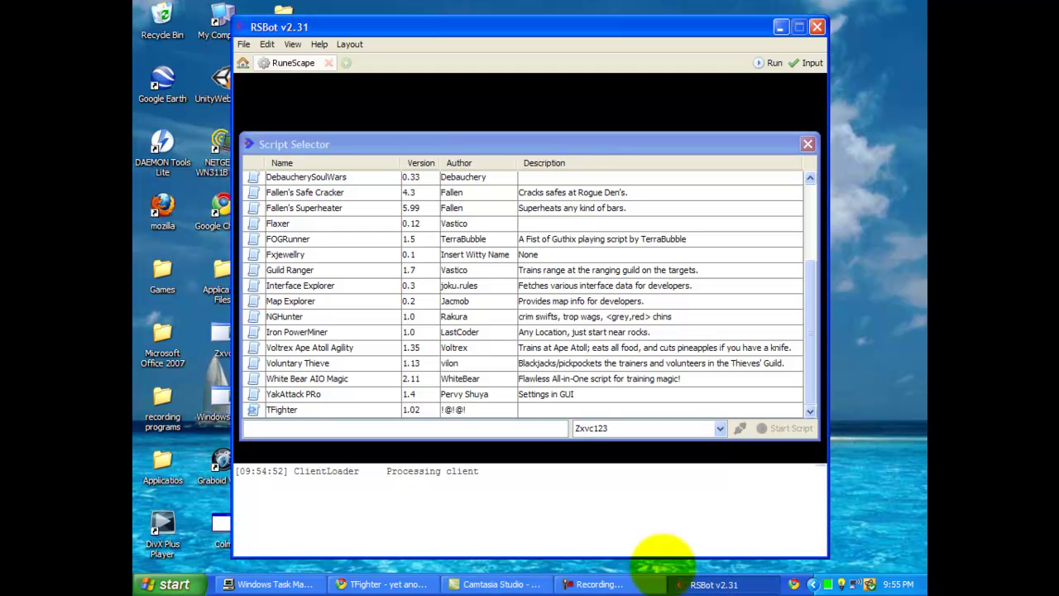
left_click(600, 584)
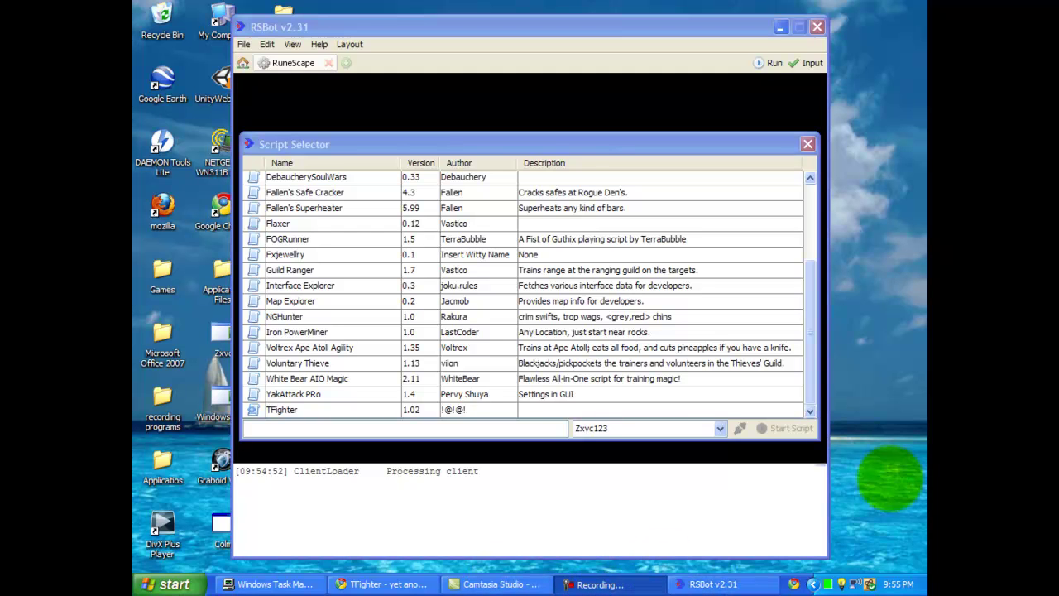